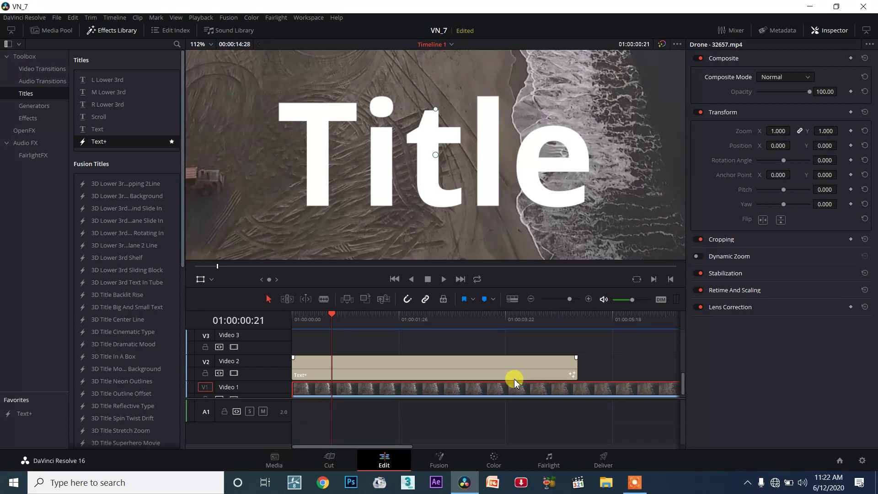
Select the Text+ title and replace its Styled Text 'Title' with 'VN' in the Inspector.
{"action": "left_click", "coordinate": [341, 316]}
{"action": "left_click_drag", "start_coordinate": [341, 317], "coordinate": [337, 314]}
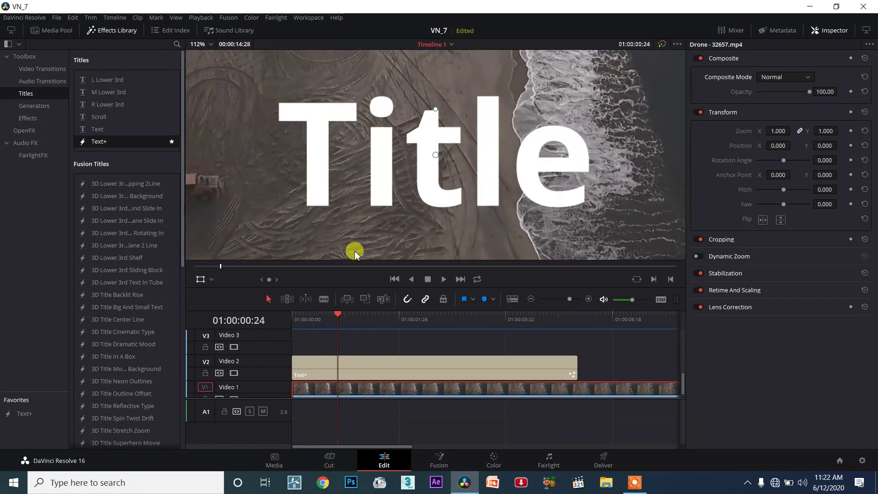
{"action": "left_click", "coordinate": [336, 315]}
{"action": "left_click", "coordinate": [345, 361]}
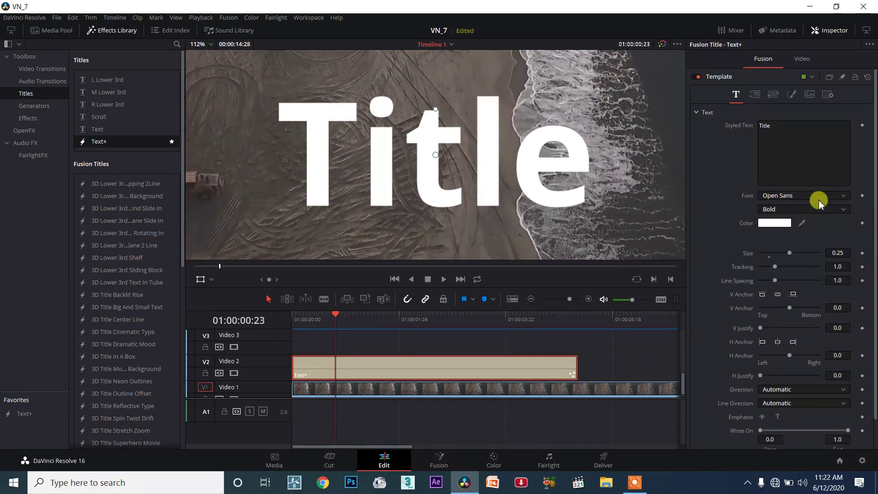
{"action": "left_click", "coordinate": [773, 132]}
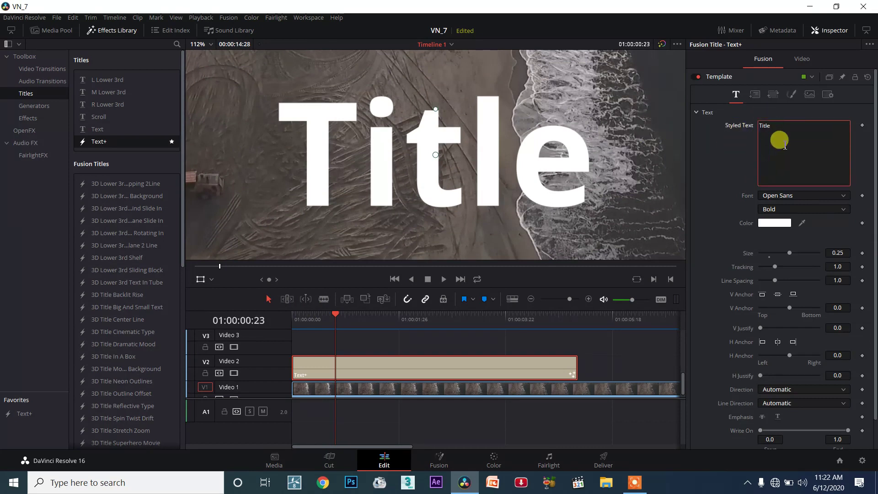
{"action": "key", "text": "ctrl+a"}
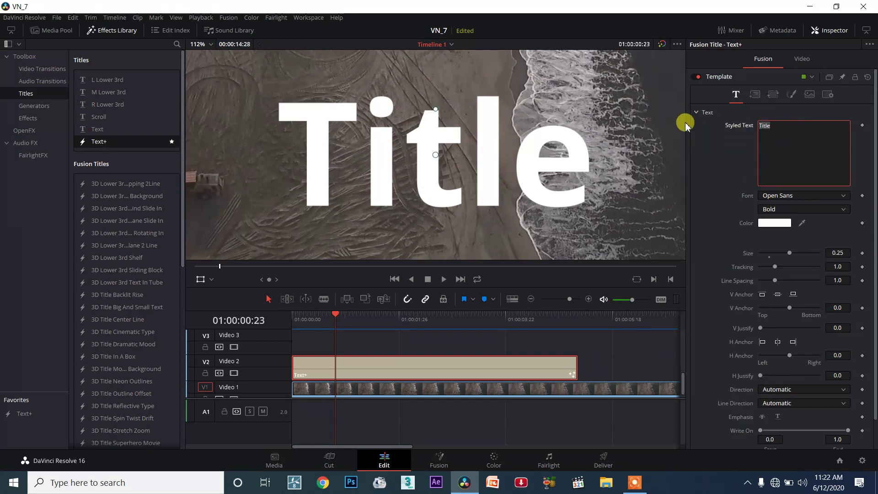
{"action": "type", "text": "VN"}
{"action": "key", "text": "BackSpace"}
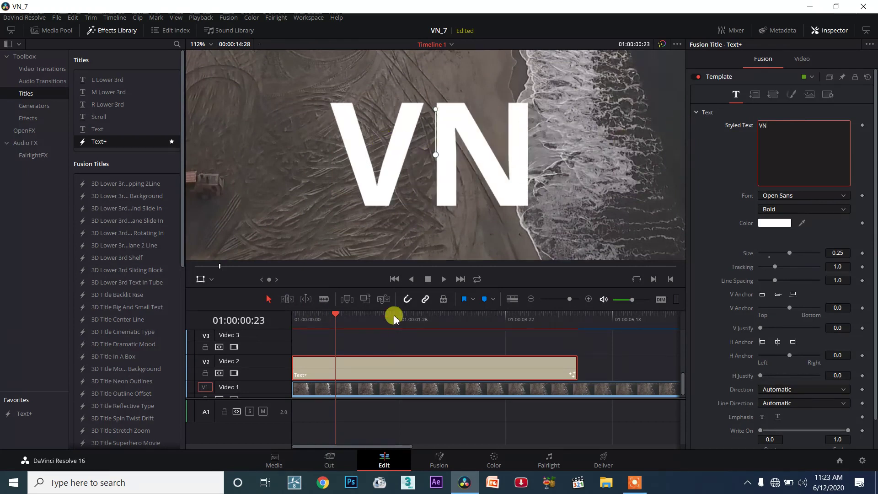
{"action": "left_click", "coordinate": [389, 388]}
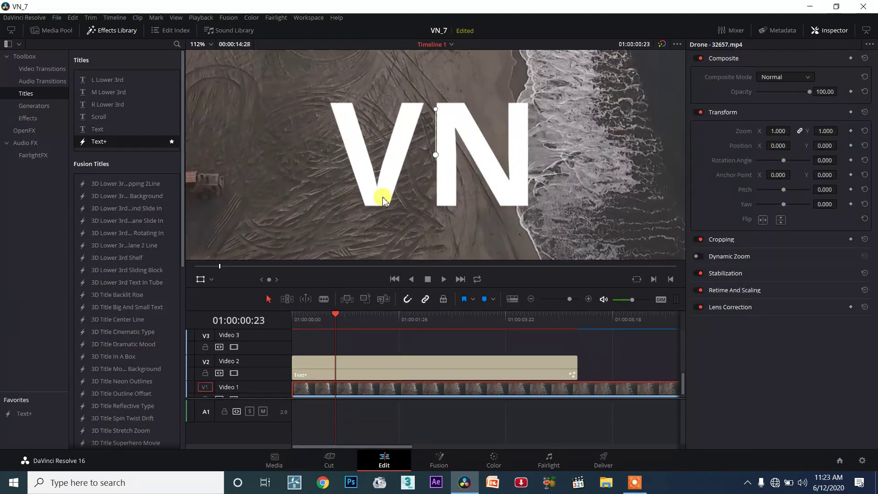
Drag the drone clip from Video 1 onto the track above the VN Text+ clip.
{"action": "left_click_drag", "start_coordinate": [335, 314], "coordinate": [419, 342]}
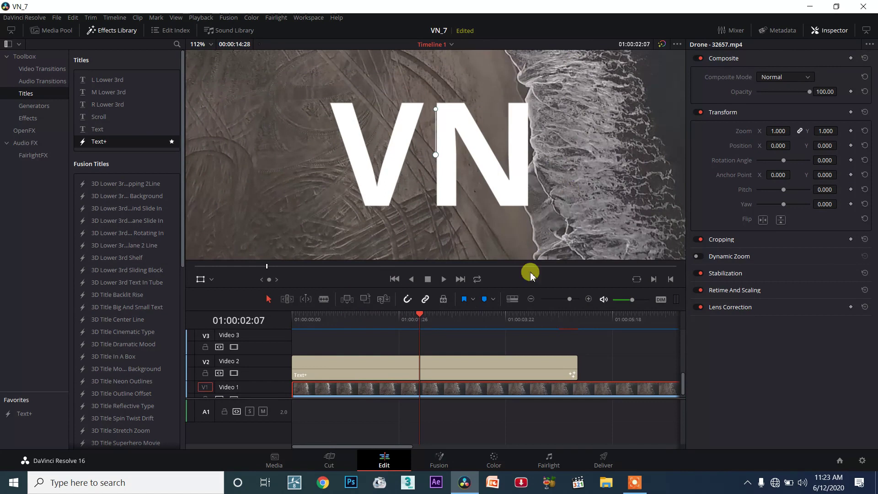
{"action": "mouse_move", "coordinate": [313, 394]}
{"action": "left_mouse_down"}
{"action": "mouse_move", "coordinate": [289, 358]}
{"action": "mouse_move", "coordinate": [303, 340]}
{"action": "left_mouse_up"}
Move the VN Text+ clip back onto the track above the drone footage.
{"action": "left_click", "coordinate": [312, 357]}
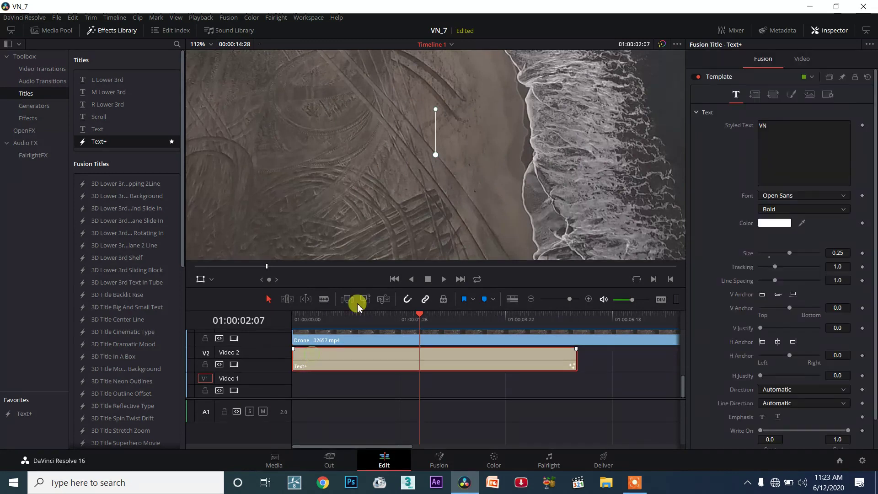
{"action": "scroll", "coordinate": [478, 189], "scroll_direction": "down", "scroll_amount": 3}
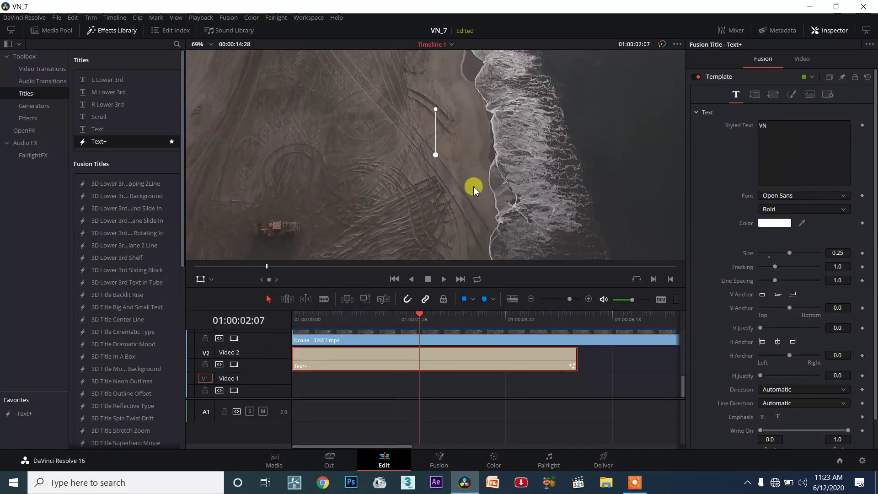
{"action": "scroll", "coordinate": [478, 188], "scroll_direction": "down", "scroll_amount": 3}
{"action": "scroll", "coordinate": [366, 336], "scroll_direction": "up", "scroll_amount": 3}
{"action": "scroll", "coordinate": [358, 345], "scroll_direction": "down", "scroll_amount": 2}
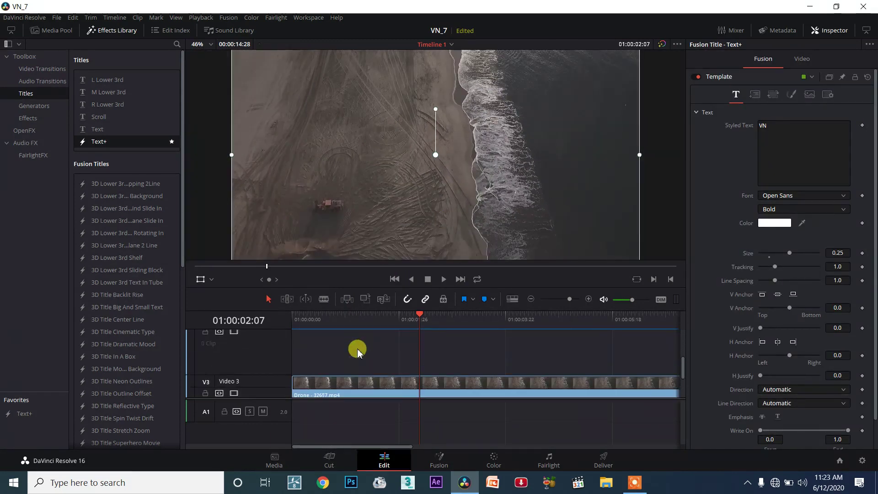
{"action": "left_click_drag", "start_coordinate": [337, 378], "coordinate": [337, 346]}
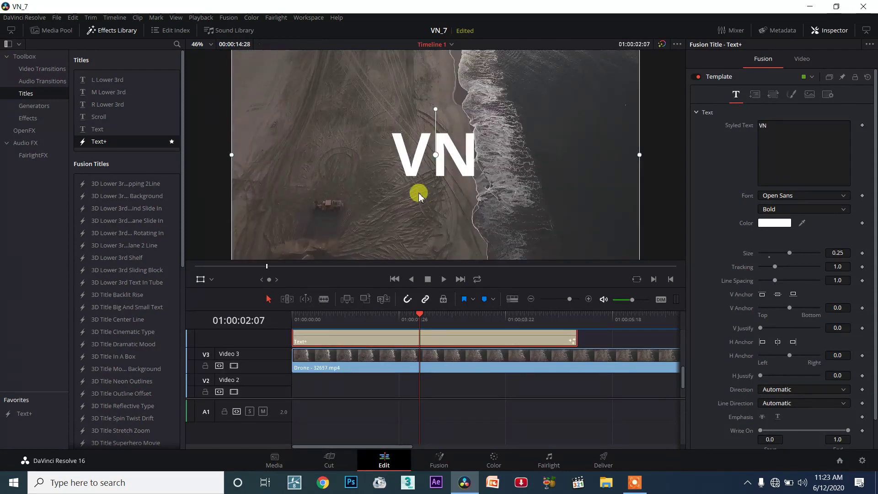
Raise the title's text Size to 0.5 and its Video Zoom to about 1.89.
{"action": "scroll", "coordinate": [578, 155], "scroll_direction": "down", "scroll_amount": 1}
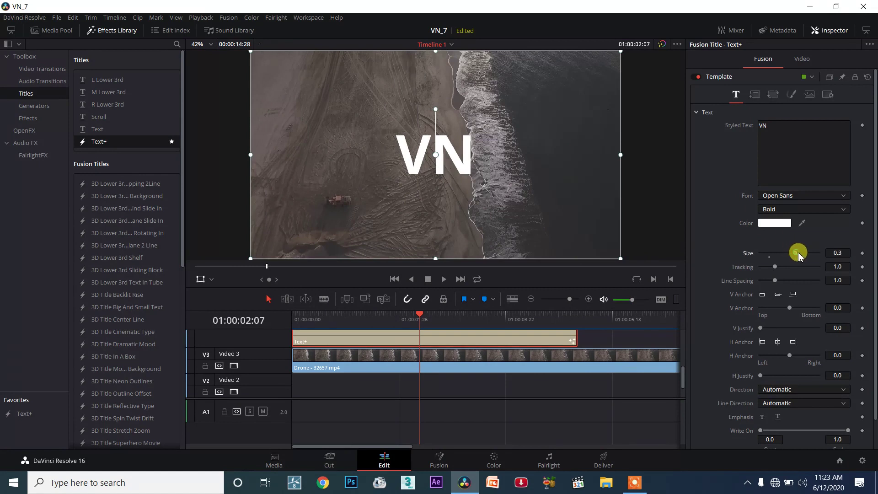
{"action": "left_click_drag", "start_coordinate": [794, 257], "coordinate": [823, 241]}
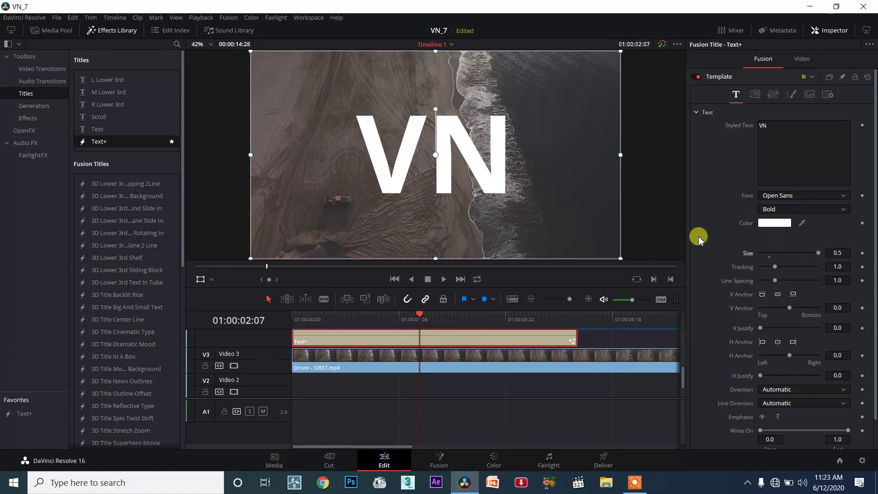
{"action": "left_click", "coordinate": [800, 59]}
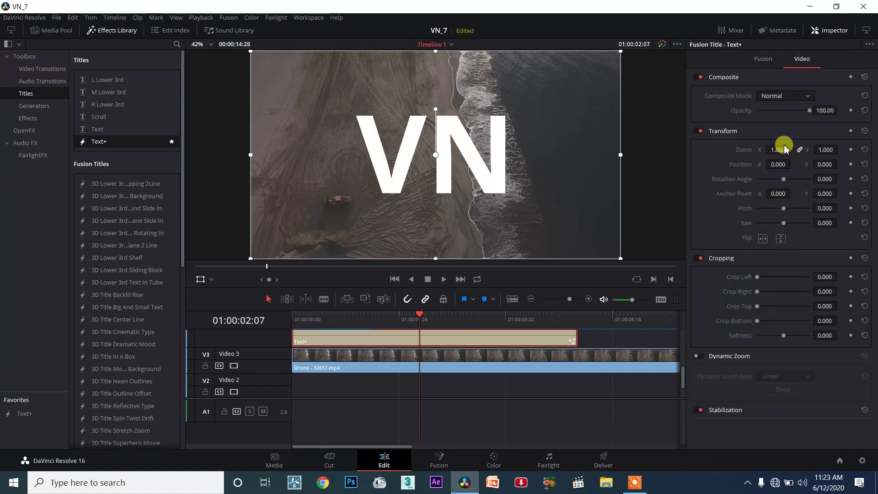
{"action": "left_click_drag", "start_coordinate": [778, 149], "coordinate": [787, 149]}
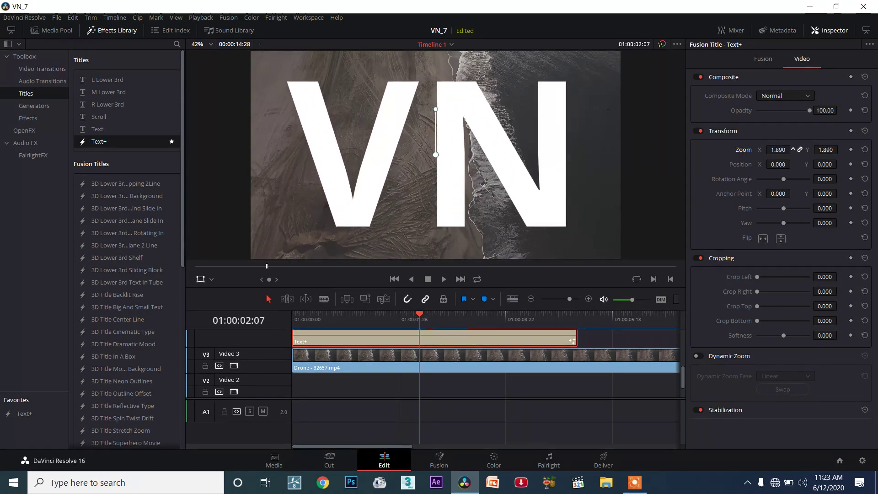
Put the VN title on Video 2 under the drone clip, then select the drone clip's Inspector settings.
{"action": "left_click_drag", "start_coordinate": [405, 337], "coordinate": [388, 382]}
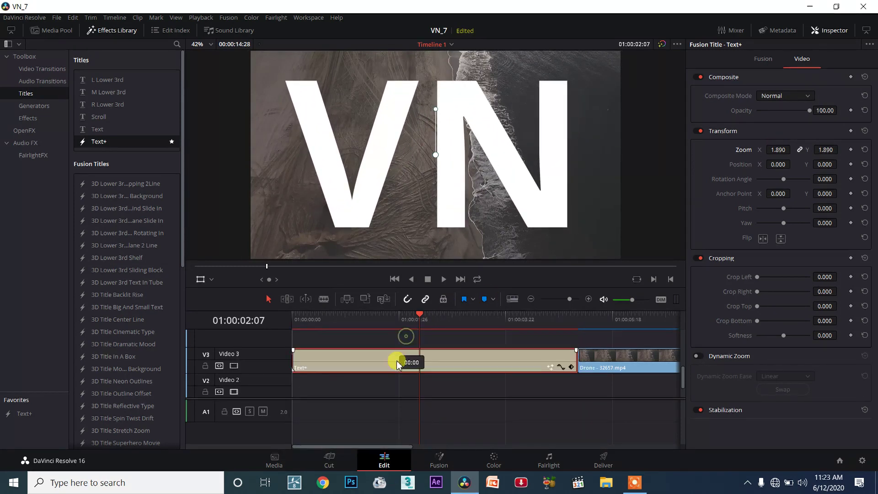
{"action": "left_click", "coordinate": [383, 314]}
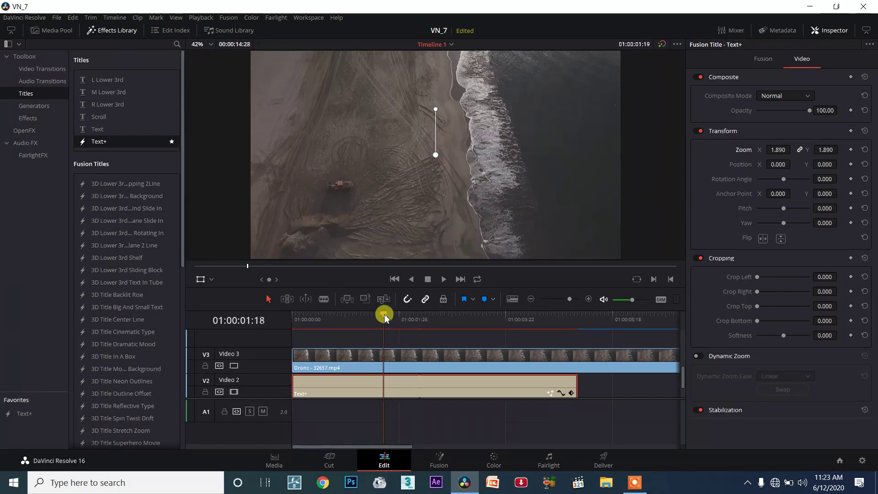
{"action": "left_click", "coordinate": [342, 355]}
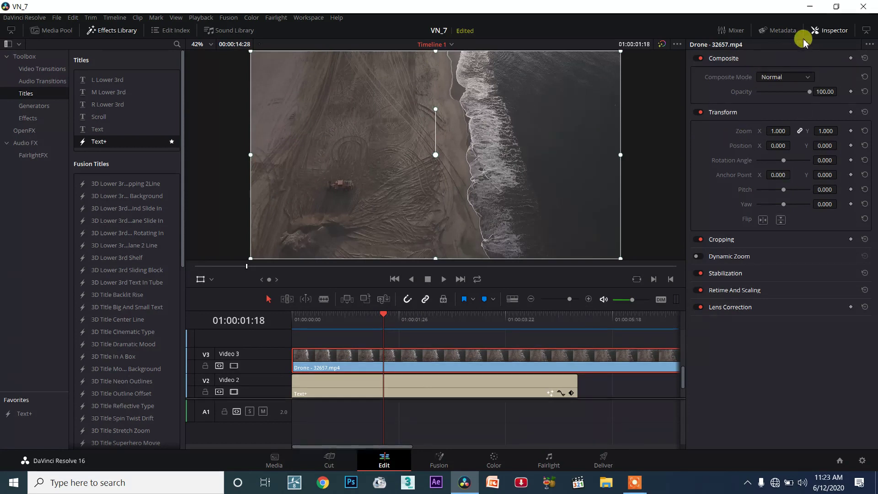
{"action": "left_click", "coordinate": [833, 31]}
{"action": "left_click", "coordinate": [833, 31]}
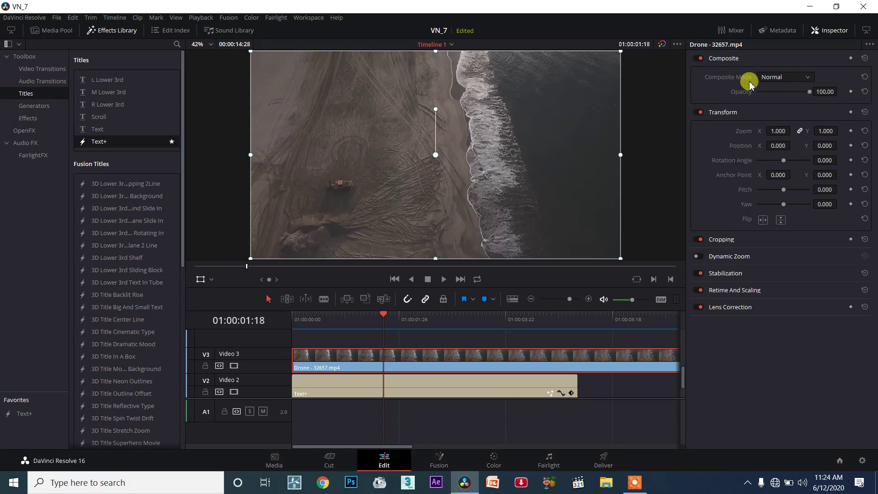
Try Add, then set the drone clip's Composite Mode to Multiply.
{"action": "left_click", "coordinate": [779, 77]}
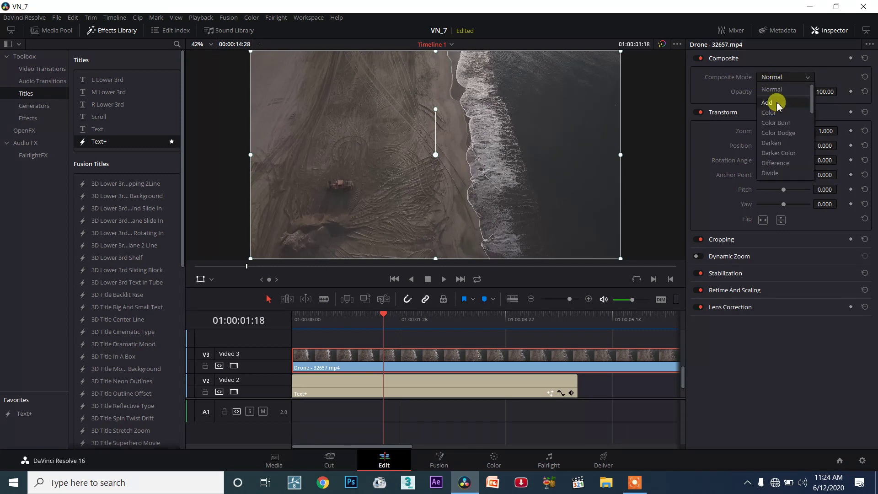
{"action": "left_click", "coordinate": [777, 103]}
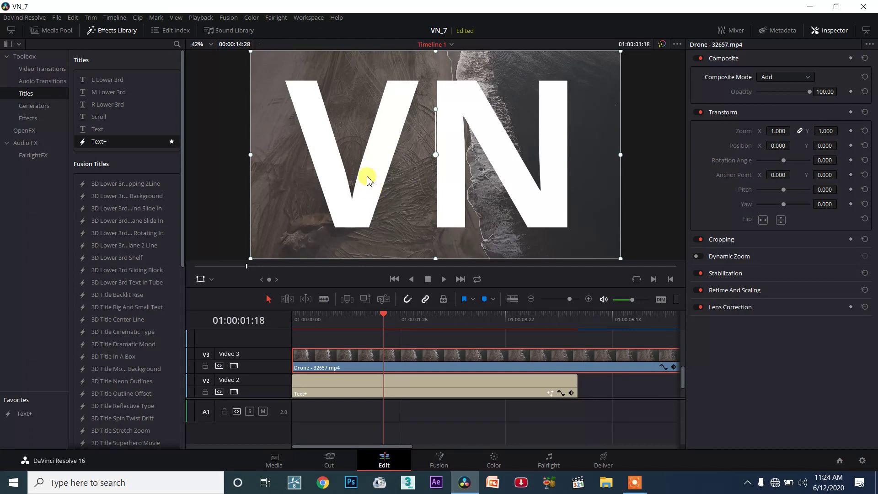
{"action": "left_click", "coordinate": [784, 76]}
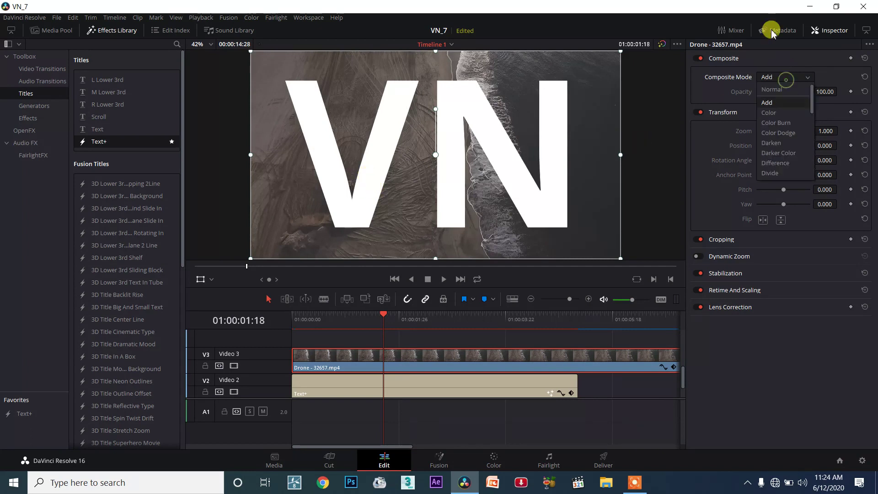
{"action": "left_click_drag", "start_coordinate": [812, 103], "coordinate": [810, 134]}
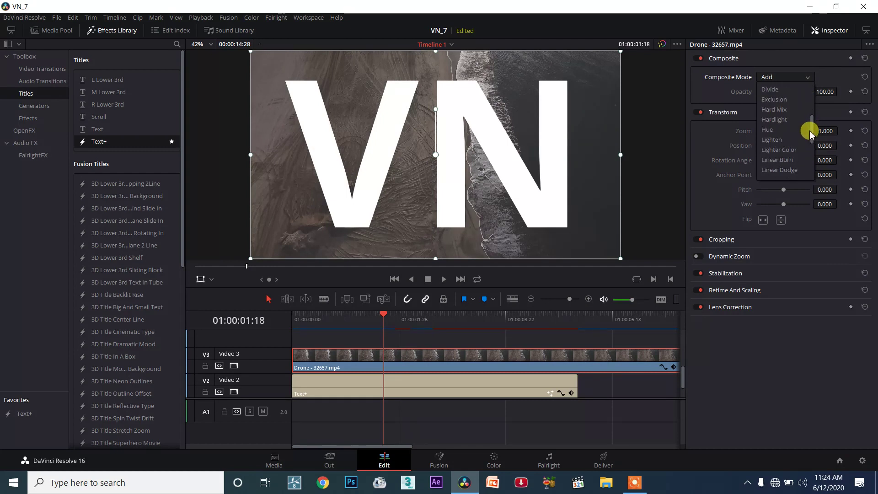
{"action": "scroll", "coordinate": [796, 113], "scroll_direction": "down", "scroll_amount": 3}
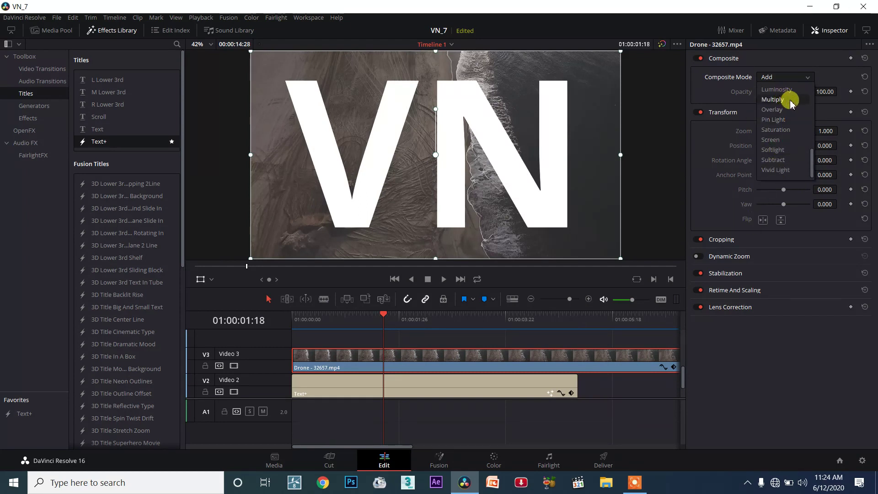
{"action": "left_click", "coordinate": [790, 100]}
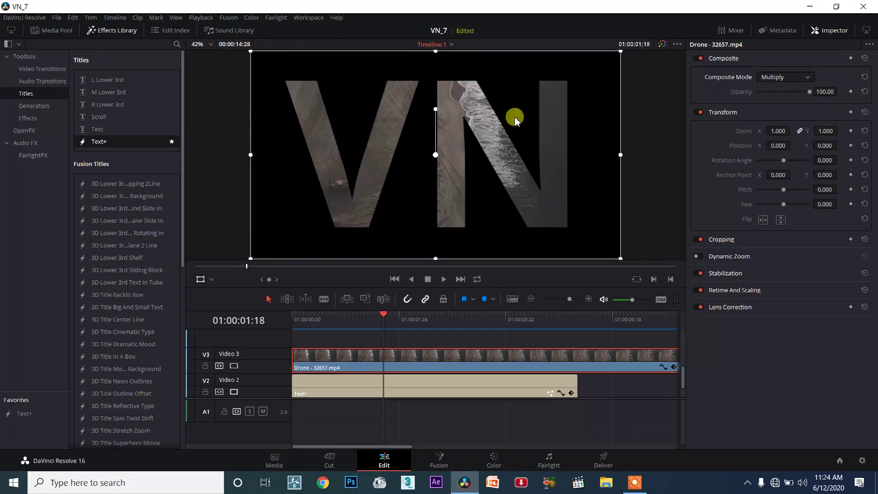
{"action": "left_click_drag", "start_coordinate": [383, 316], "coordinate": [282, 304]}
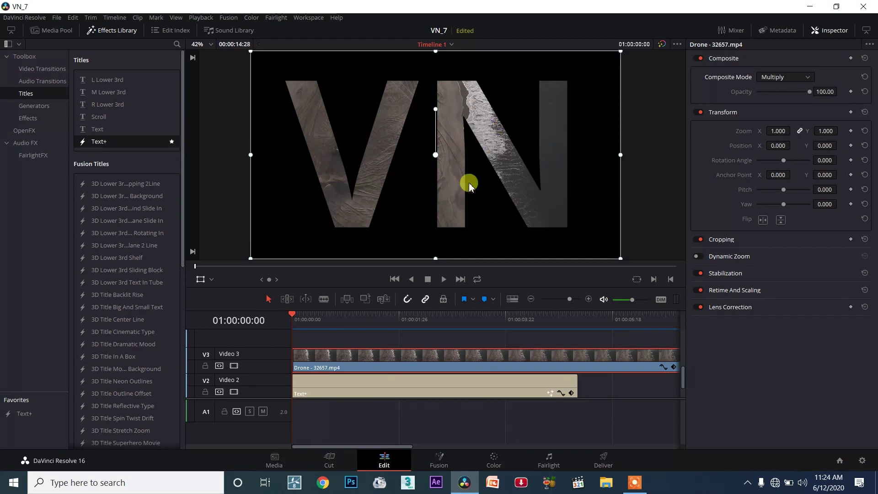
{"action": "left_click", "coordinate": [443, 279]}
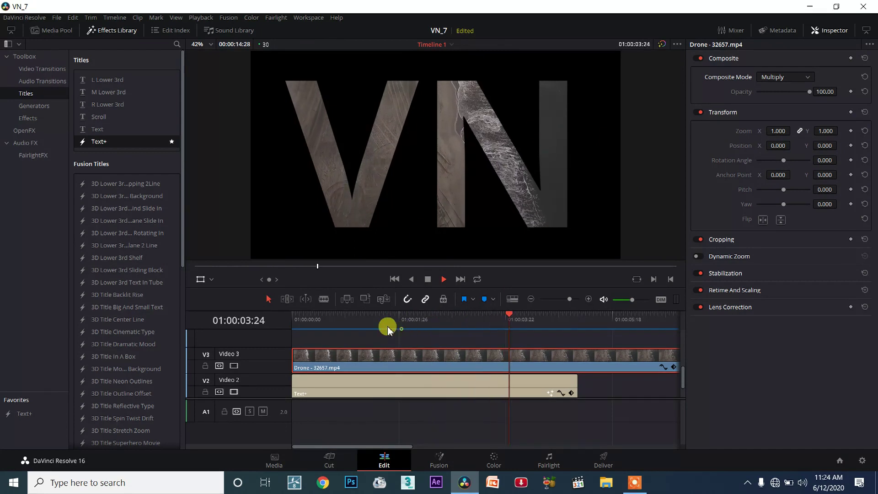
{"action": "left_click_drag", "start_coordinate": [387, 319], "coordinate": [293, 319]}
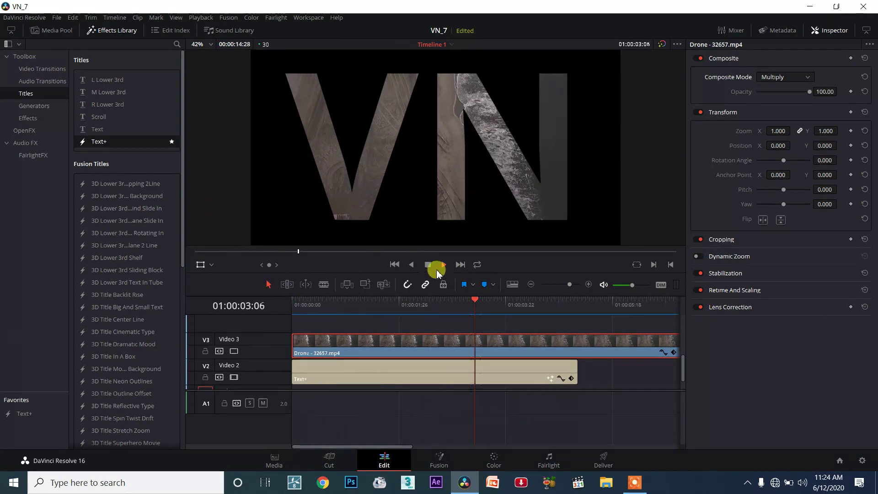
{"action": "left_click", "coordinate": [427, 265]}
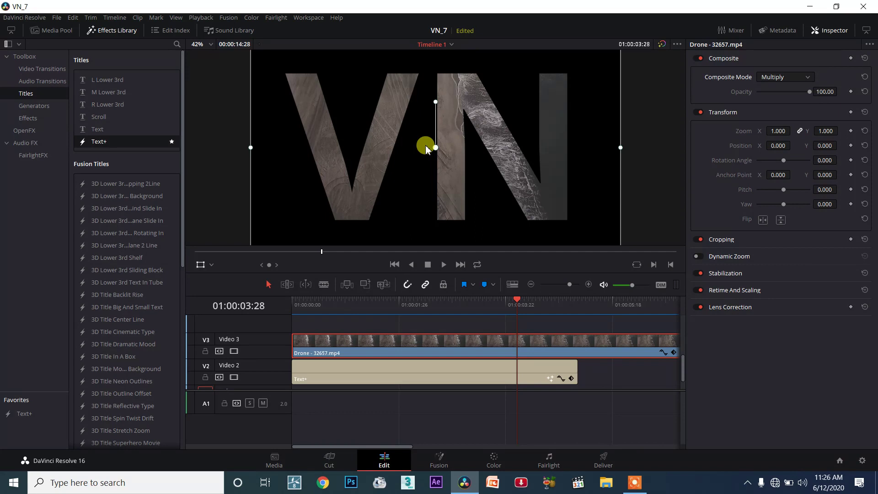
{"action": "left_click", "coordinate": [633, 483]}
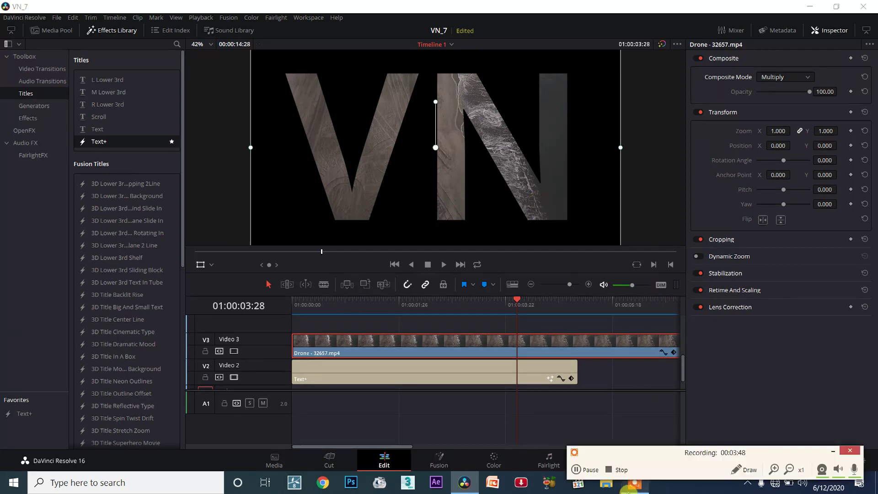